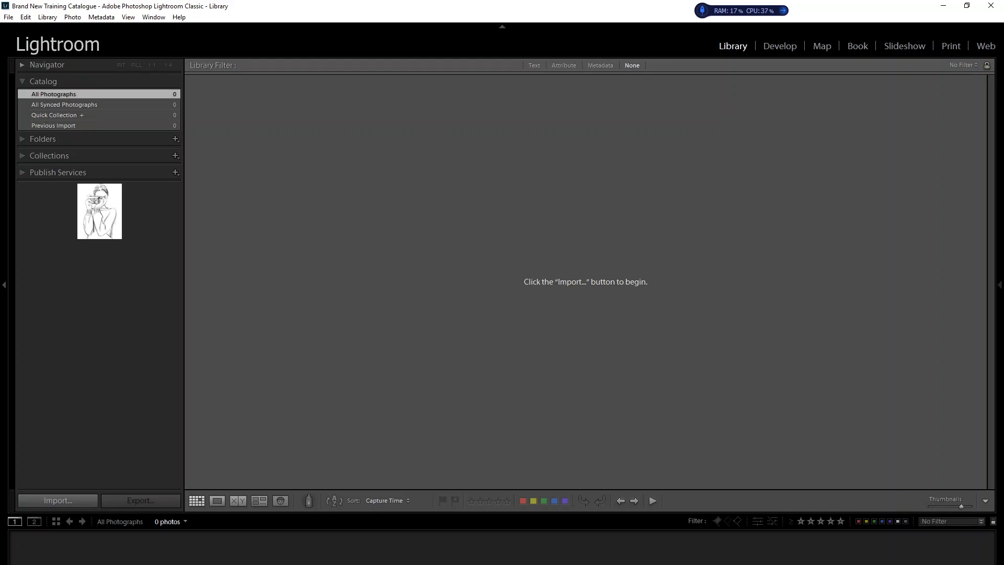
left_click(908, 564)
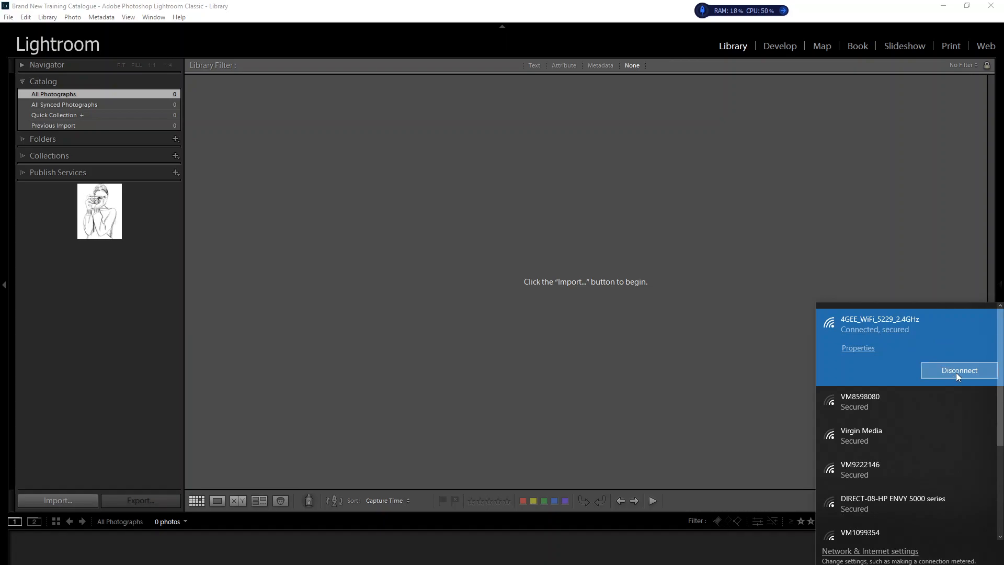
left_click(783, 559)
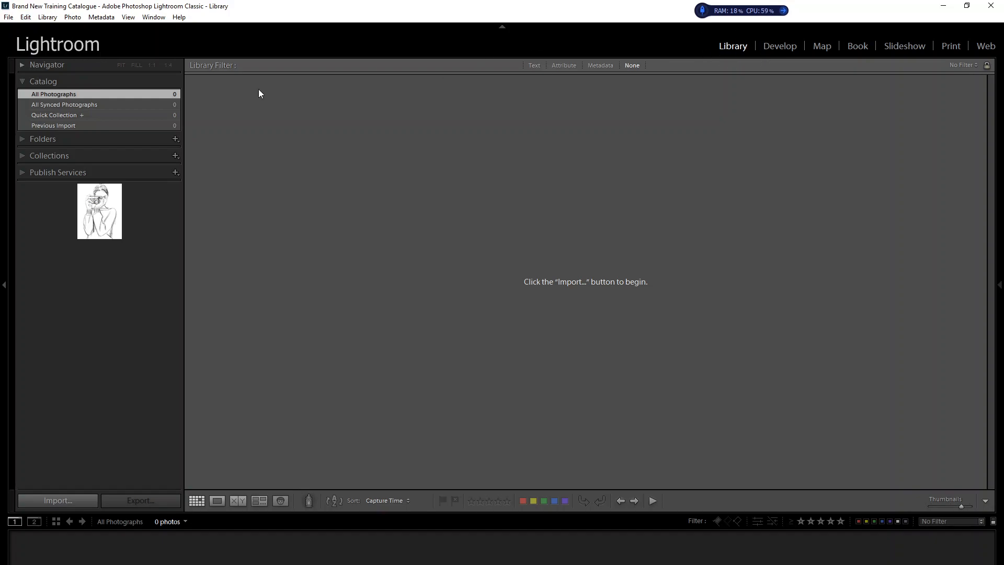
Step: Open the General preferences and choose the 2017 catalogue on drive E as the default startup catalog
left_click(25, 16)
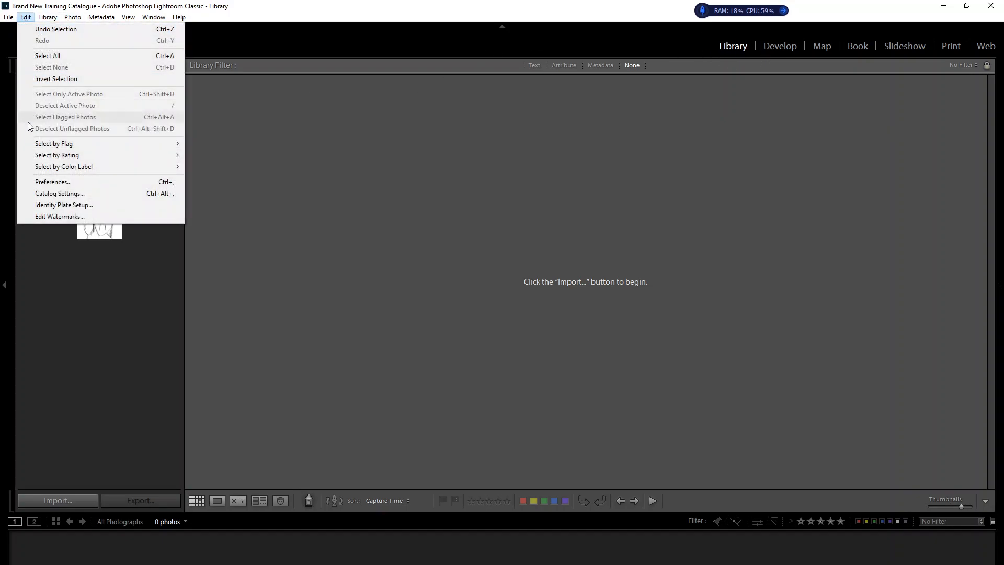
left_click(43, 181)
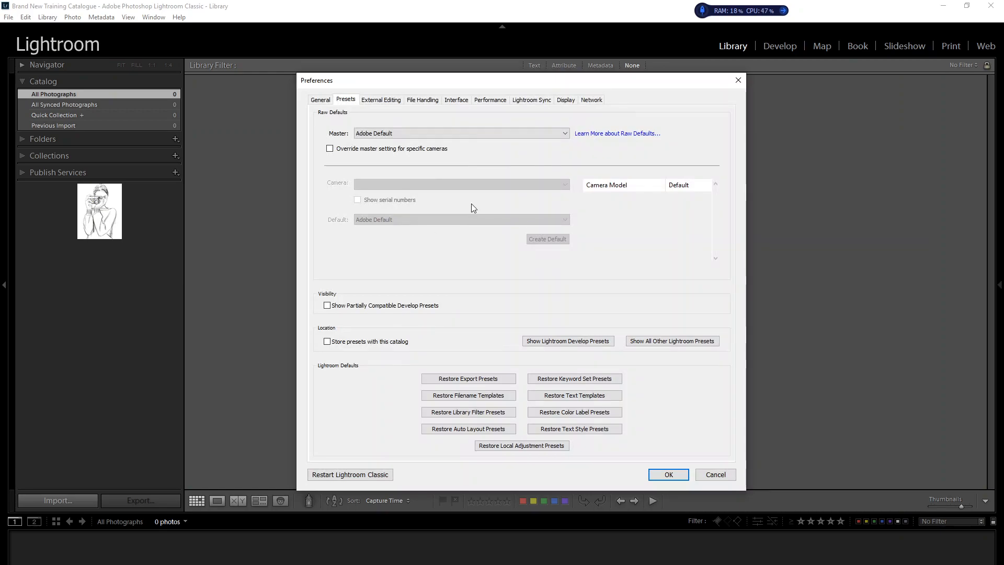
left_click(319, 99)
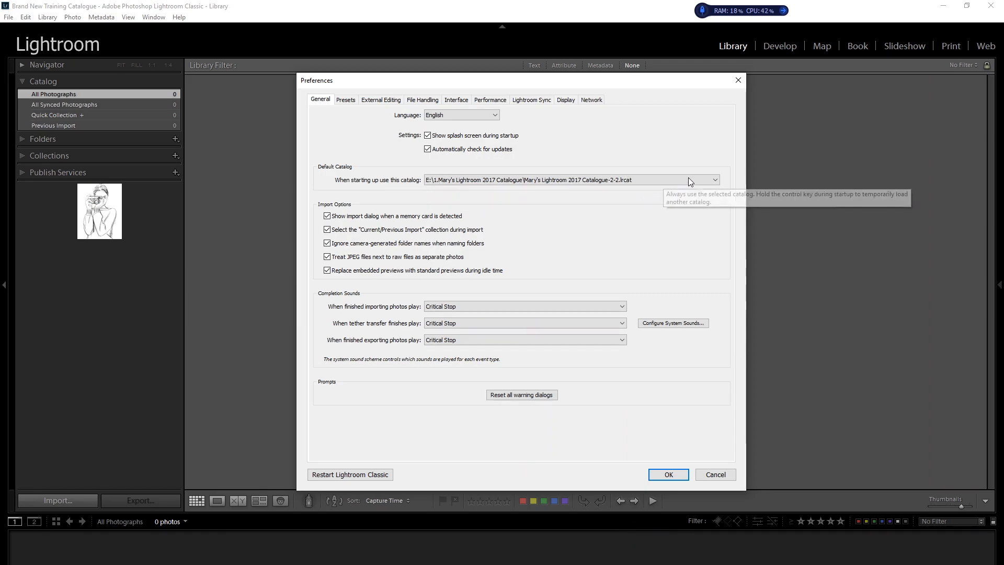
left_click(715, 181)
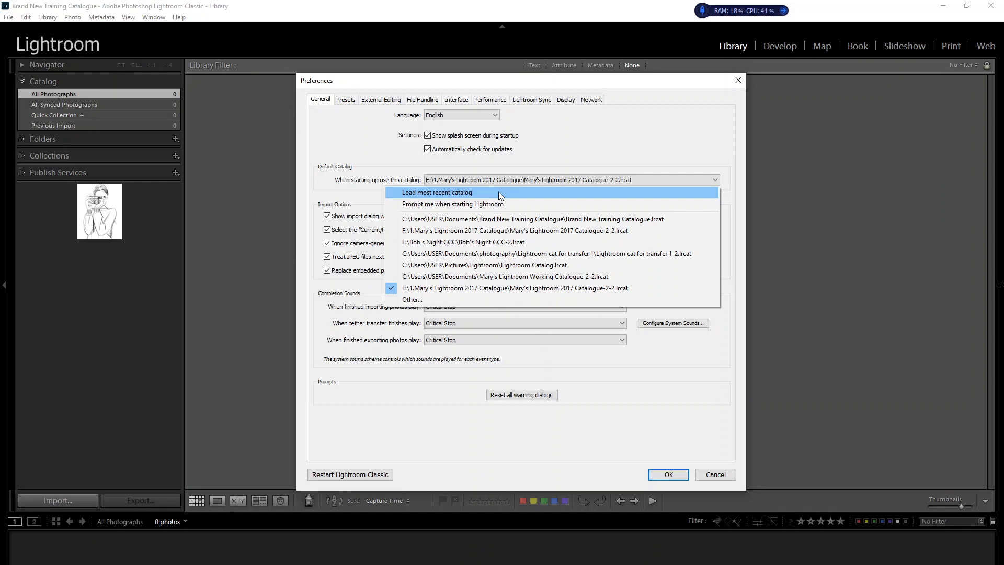
left_click(449, 287)
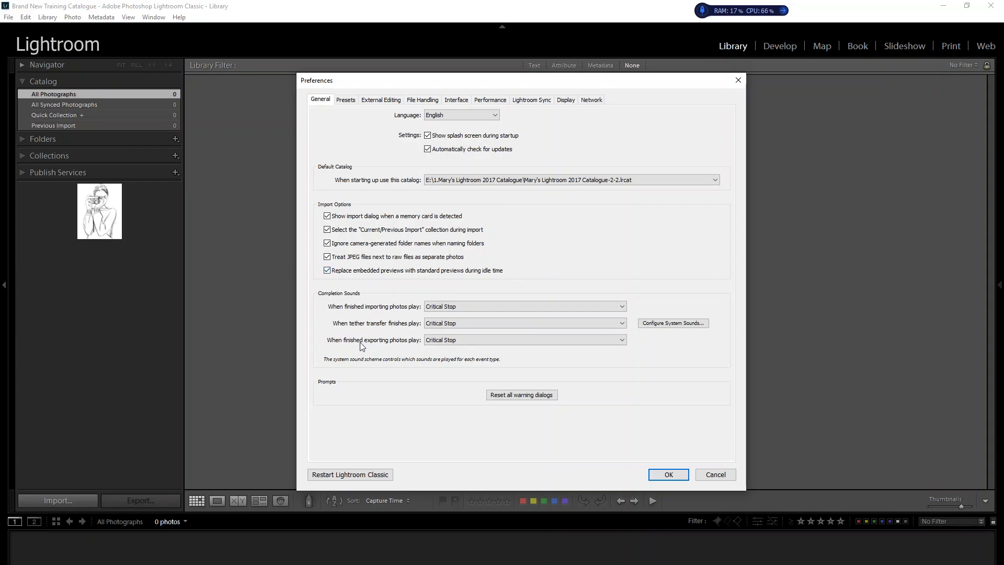
Step: Try the Asterisk and Question sounds for finished photo imports
left_click(506, 306)
left_click(573, 333)
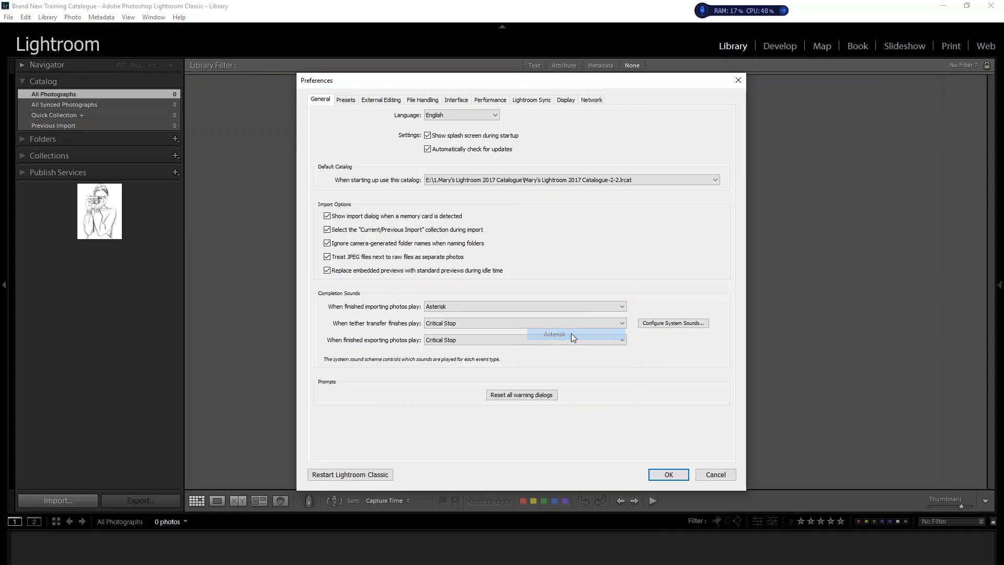
left_click(470, 307)
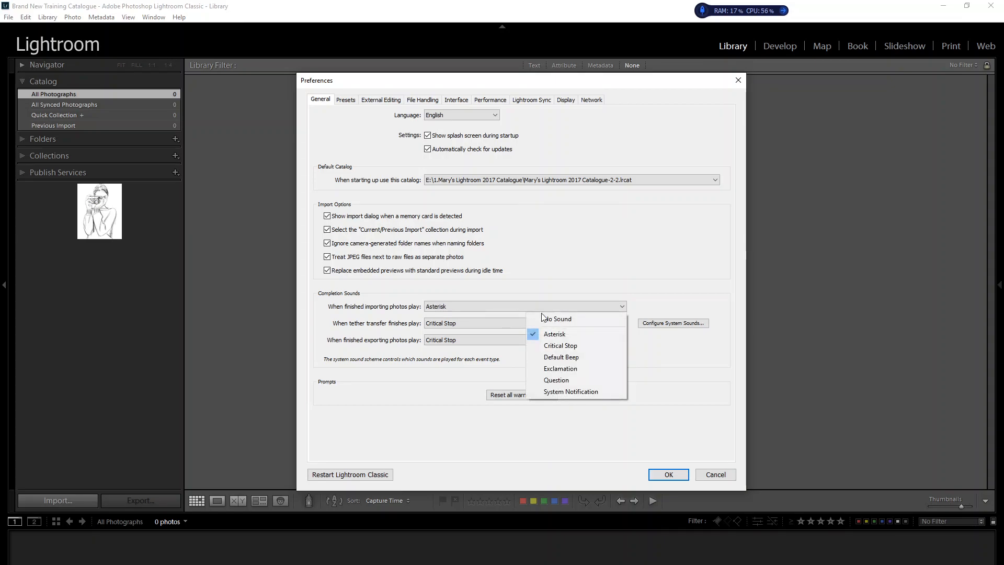
left_click(556, 380)
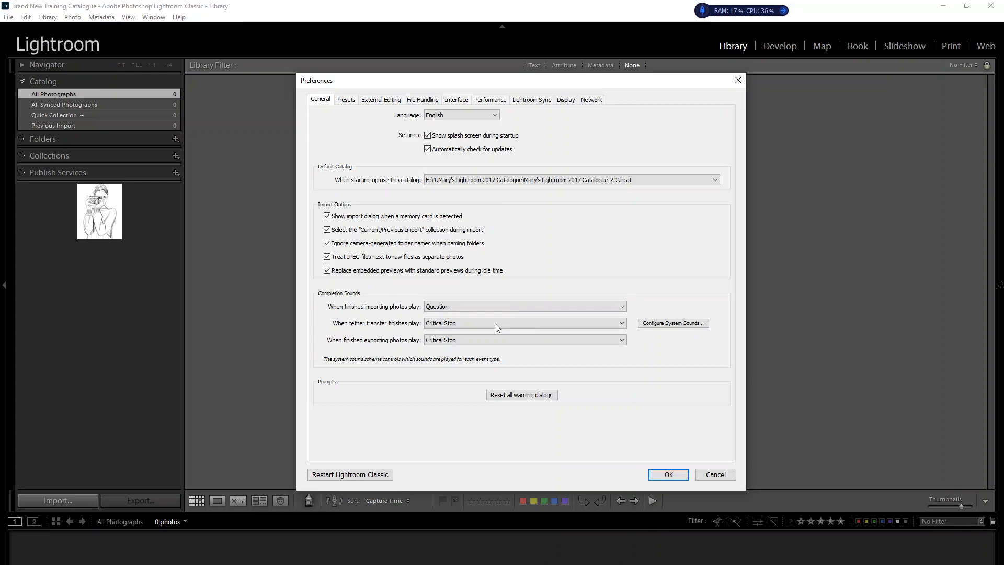
Step: Set the completion sounds for importing, tether transfer and exporting photos to Default Beep
left_click(619, 306)
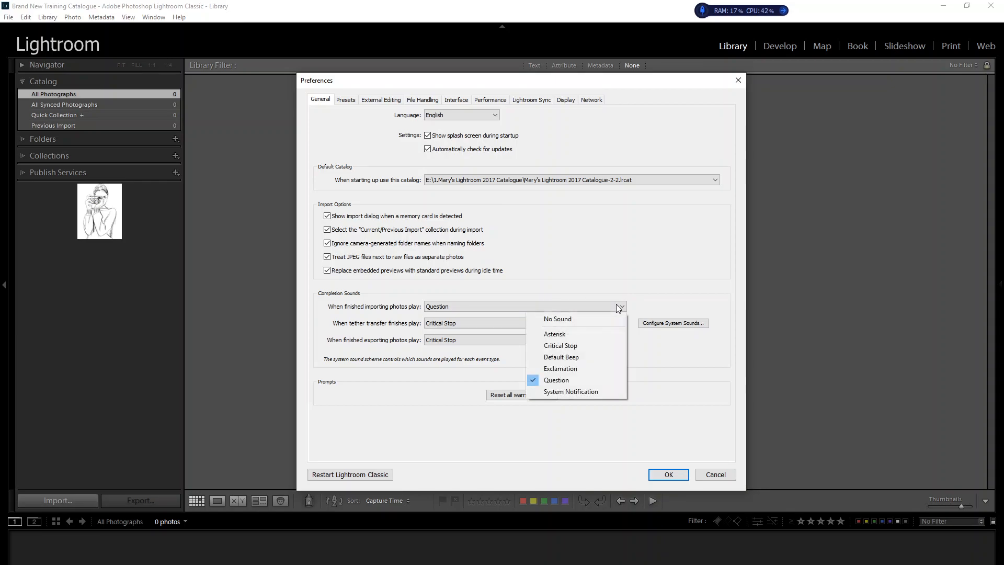
left_click(558, 357)
left_click(477, 322)
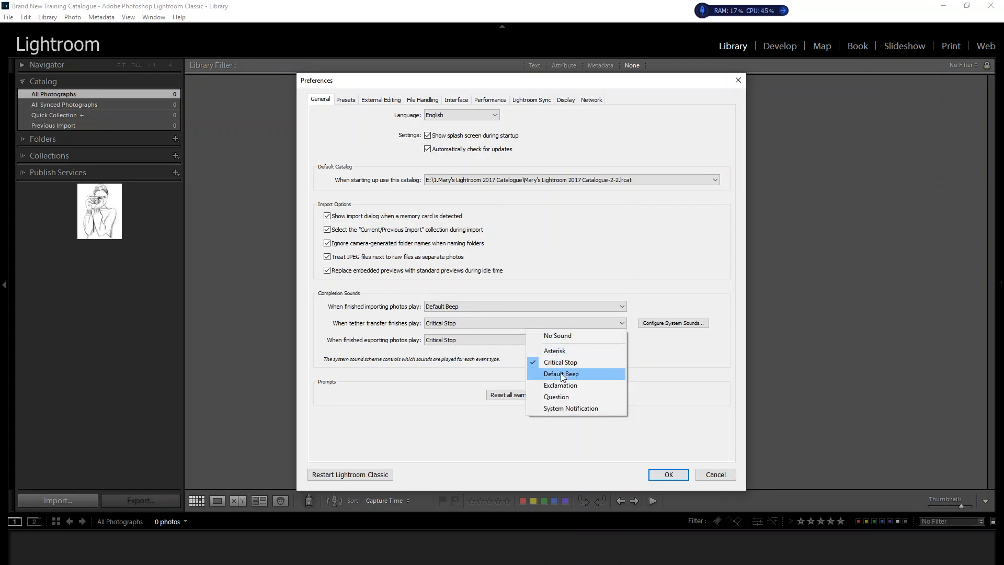
left_click(559, 373)
left_click(472, 340)
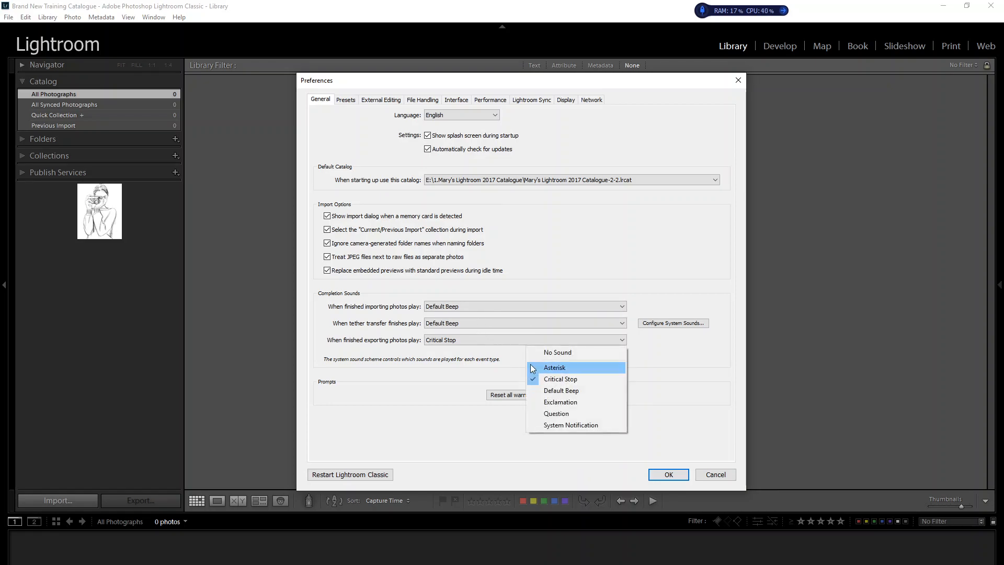
left_click(554, 392)
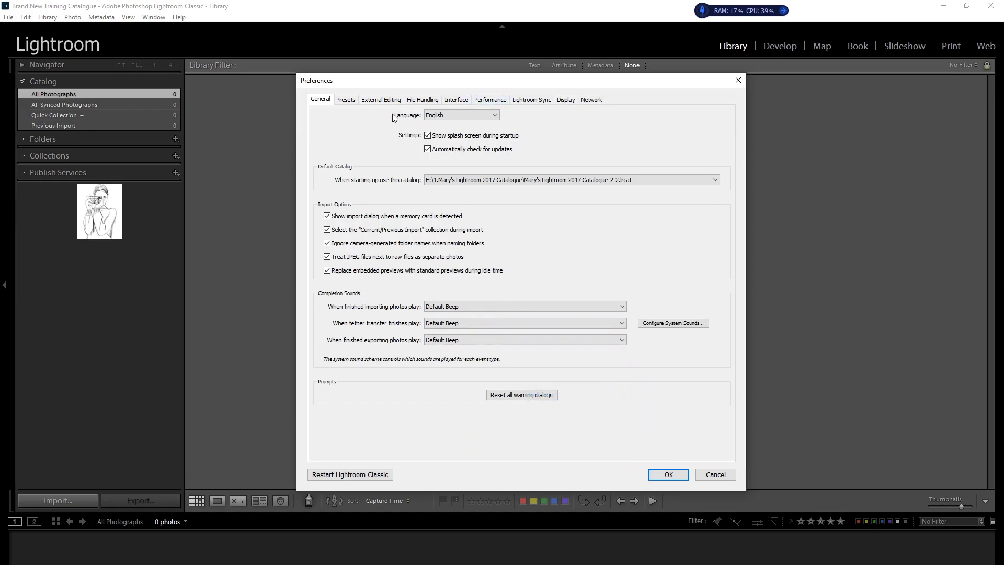
Step: Toggle the option for showing partially compatible develop presets in the Presets preferences
left_click(344, 102)
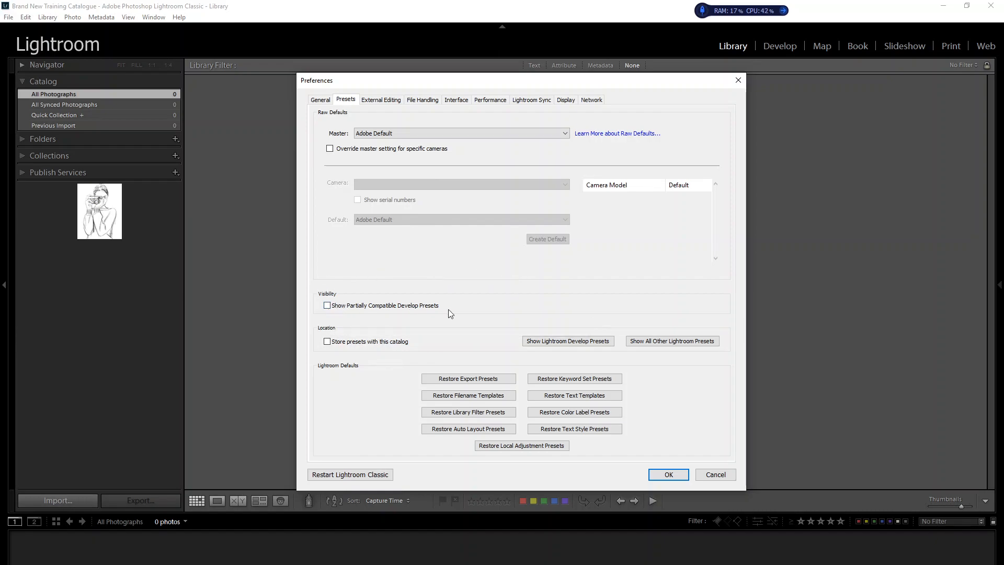
left_click(328, 310)
Step: In the External Editing preferences, set Photoshop editing to the PSD file format and the Adobe RGB (1998) color space
left_click(380, 101)
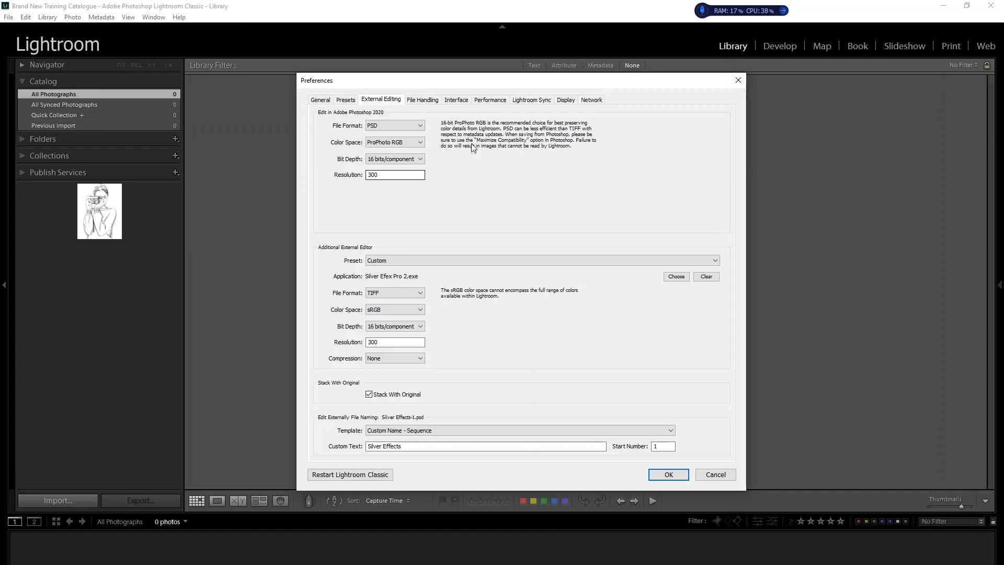
left_click(419, 127)
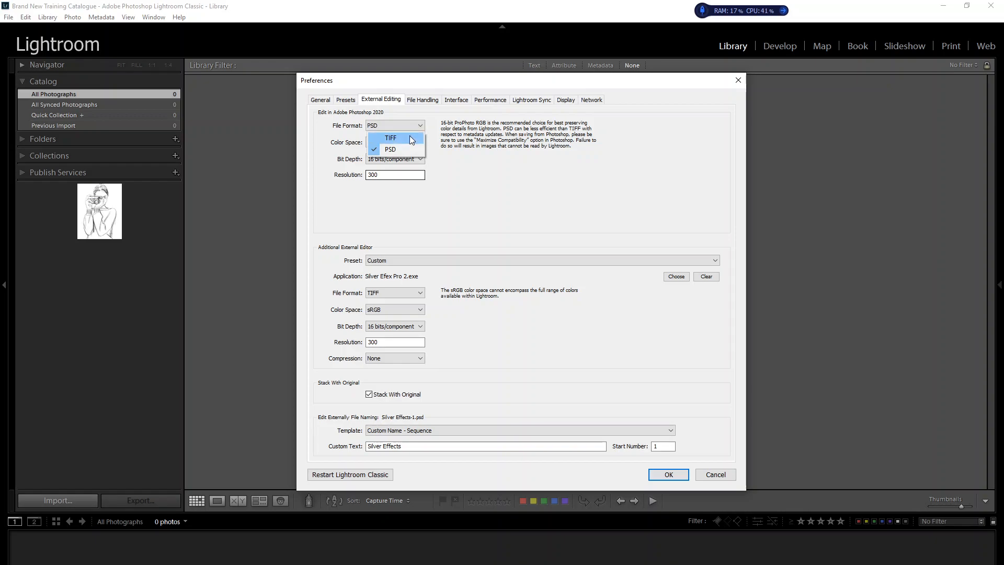
left_click(408, 149)
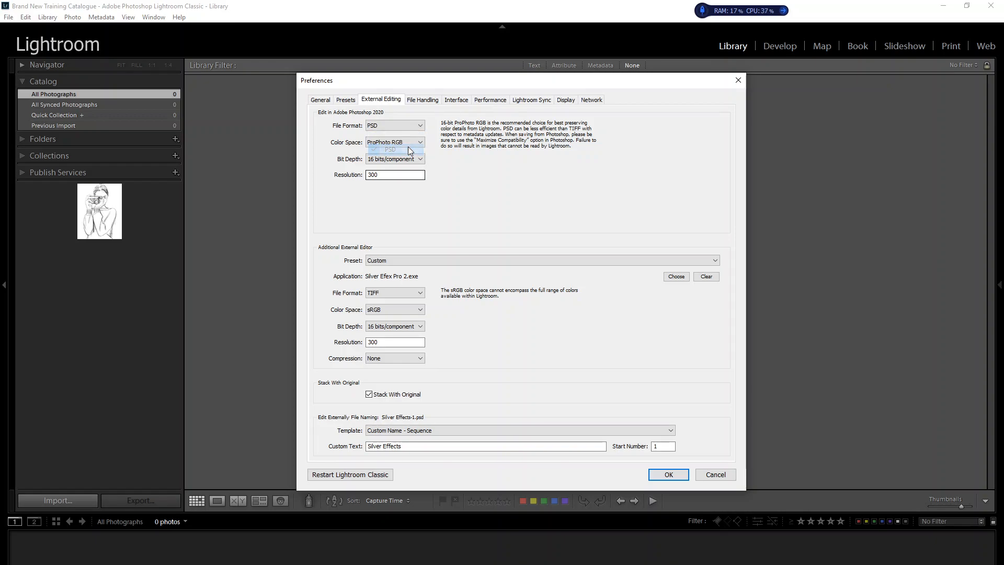
left_click(413, 143)
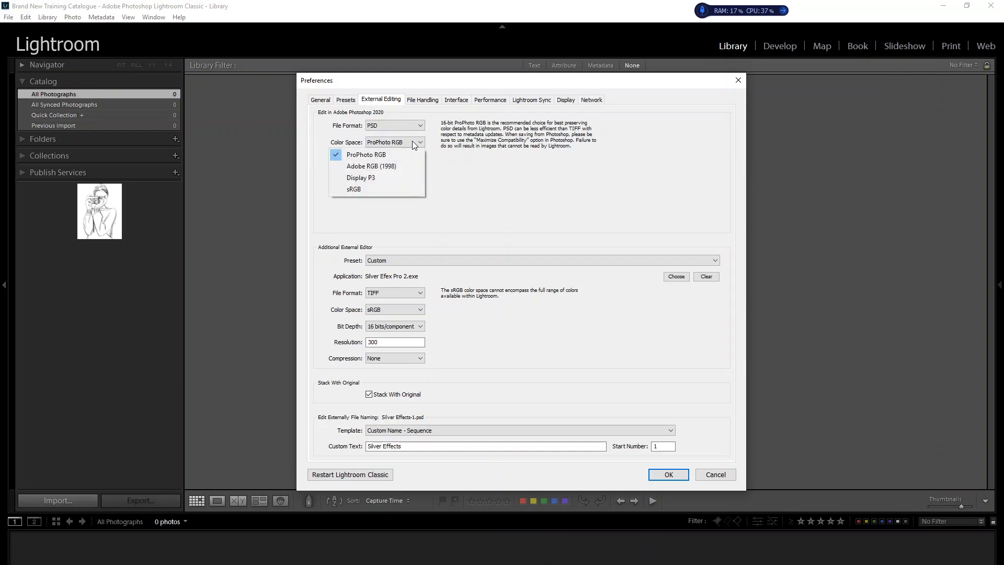
left_click(370, 166)
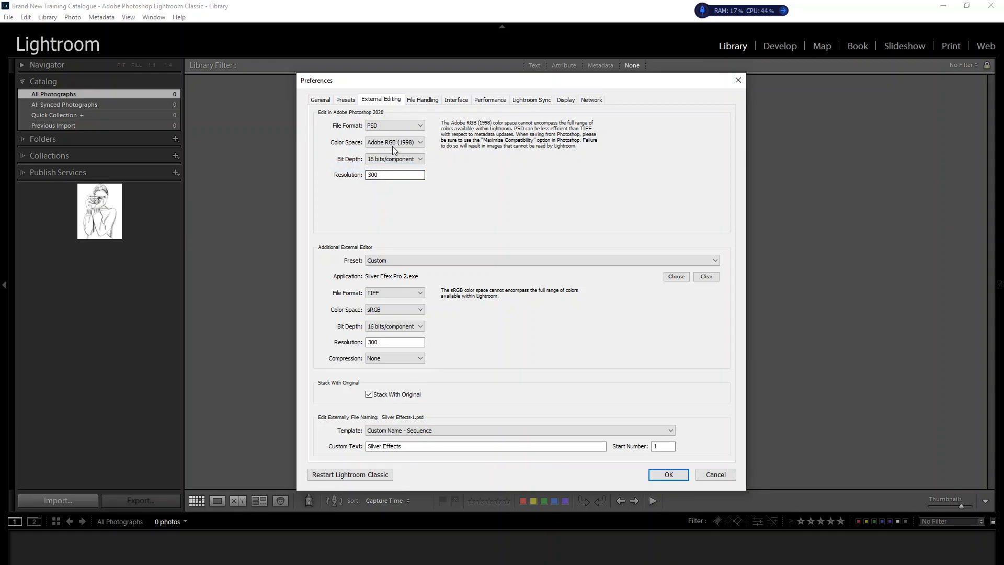
left_click(391, 143)
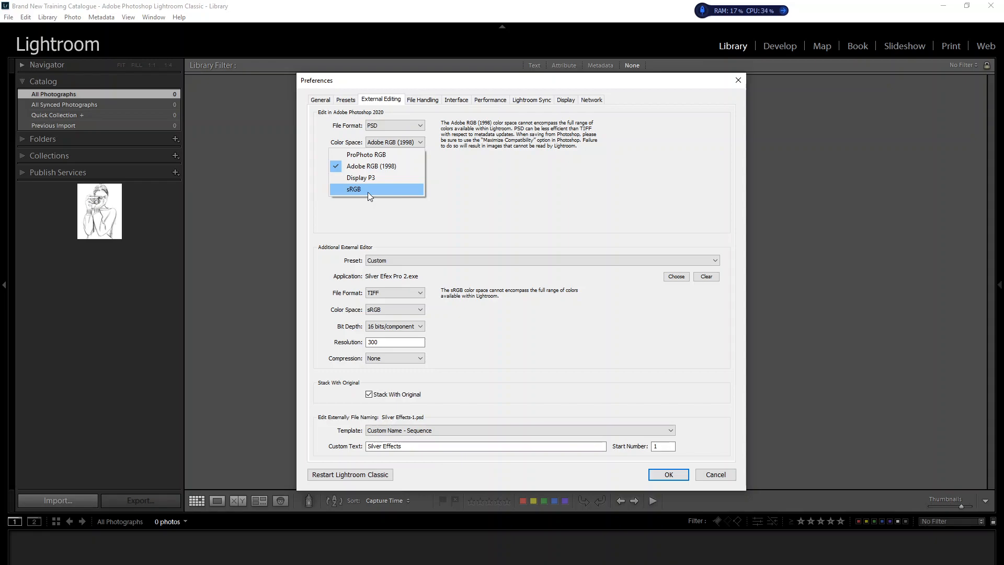
left_click(402, 167)
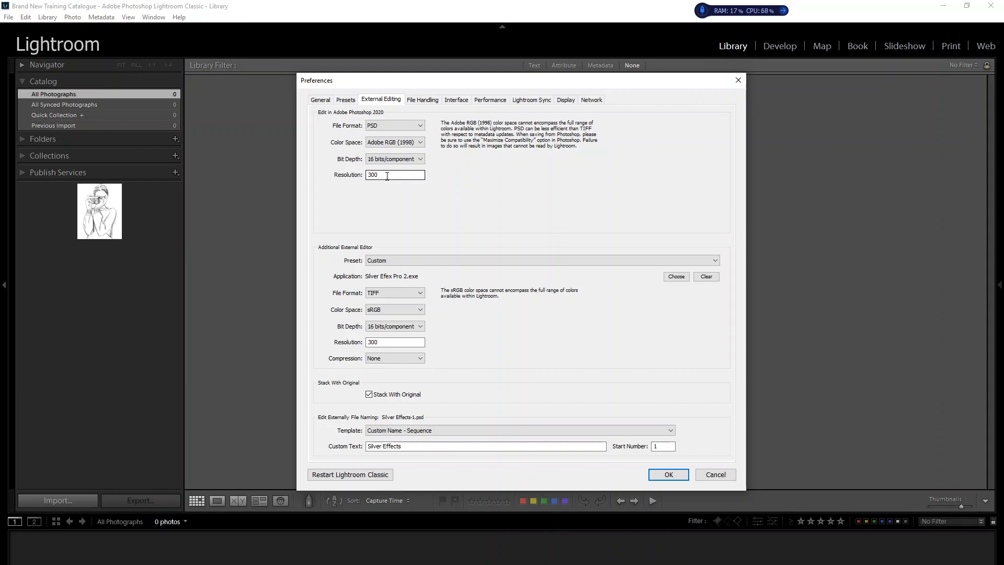
double_click(387, 175)
Step: Choose Exposure X5 as the additional external editor and set it to PSD, Adobe RGB (1998) and a resolution of 300
left_click(715, 261)
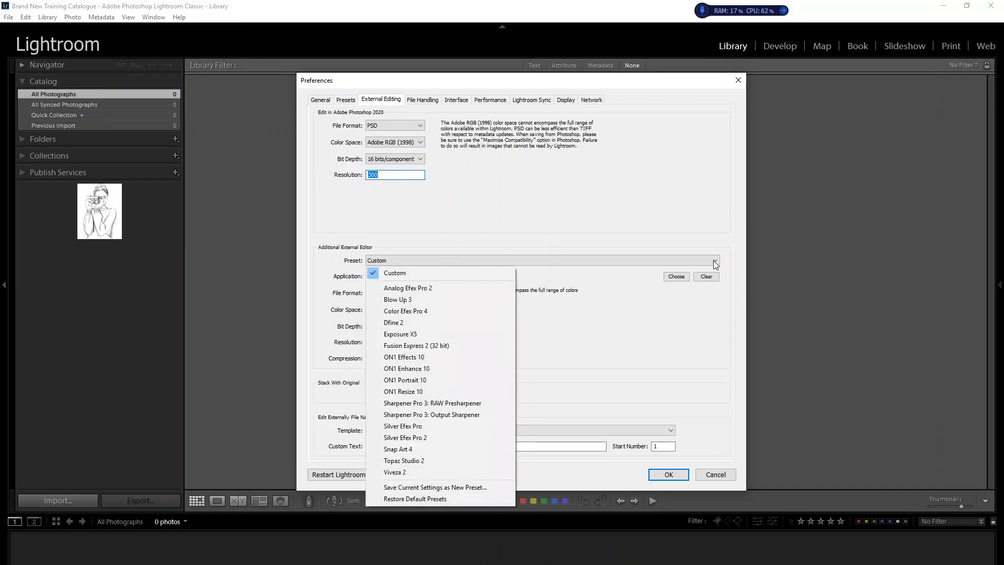
left_click(423, 334)
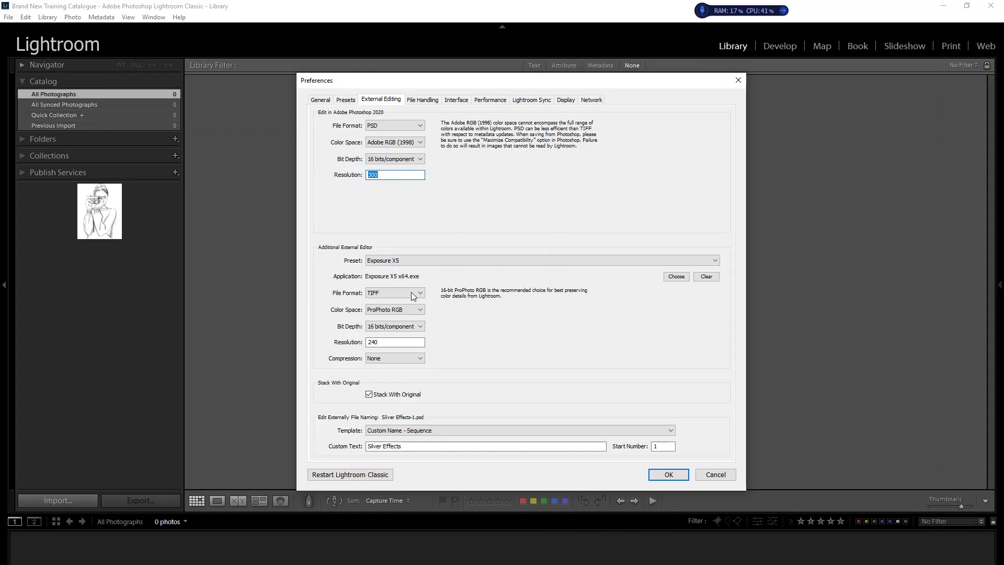
left_click(413, 296)
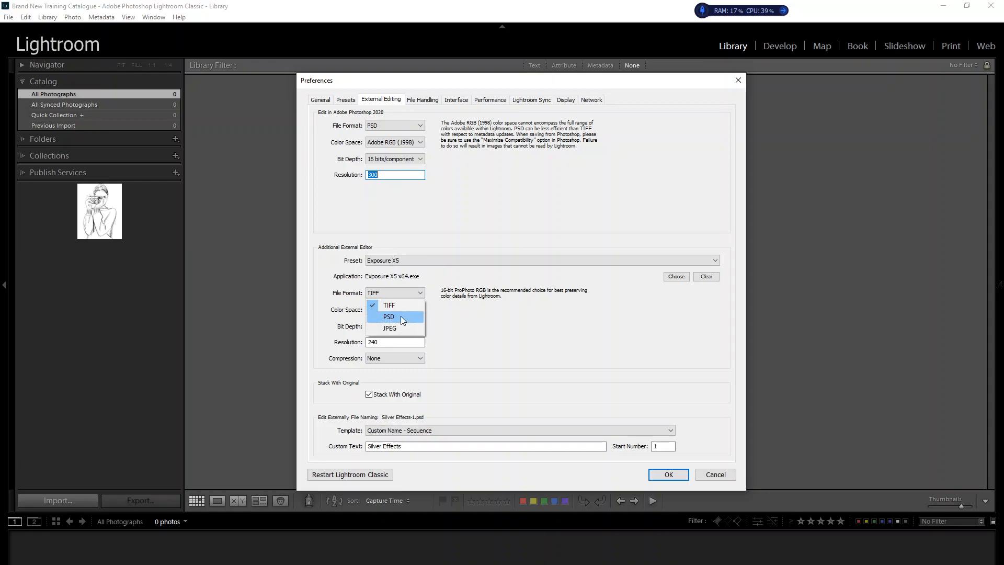
left_click(400, 316)
left_click(421, 310)
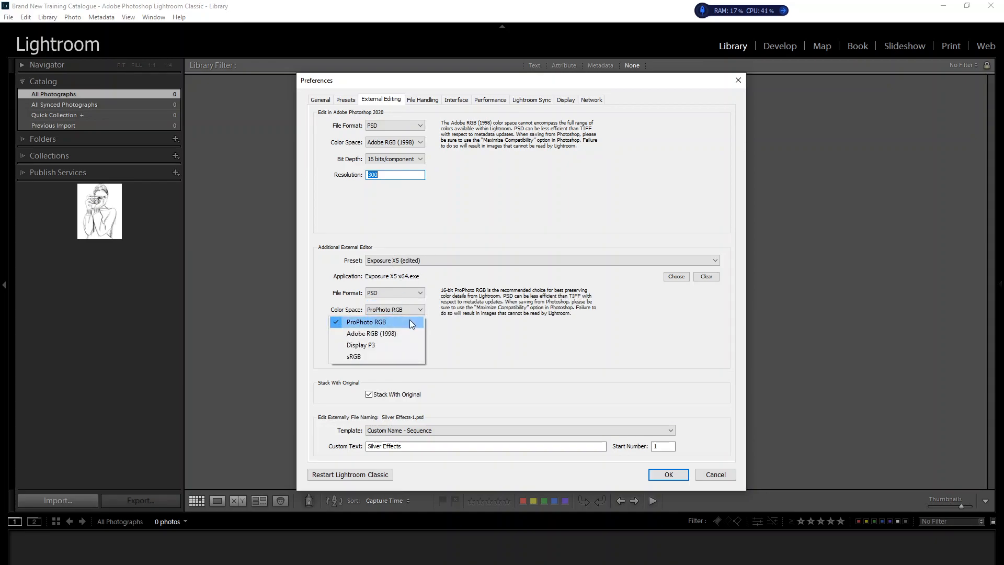
left_click(396, 331)
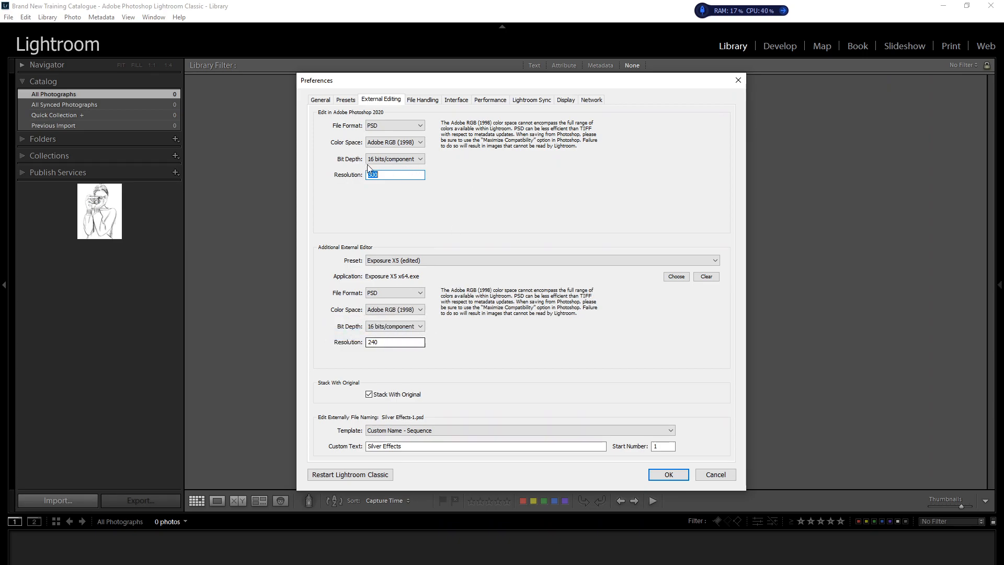
left_click_drag(386, 342, 348, 342)
type("00")
key("Tab")
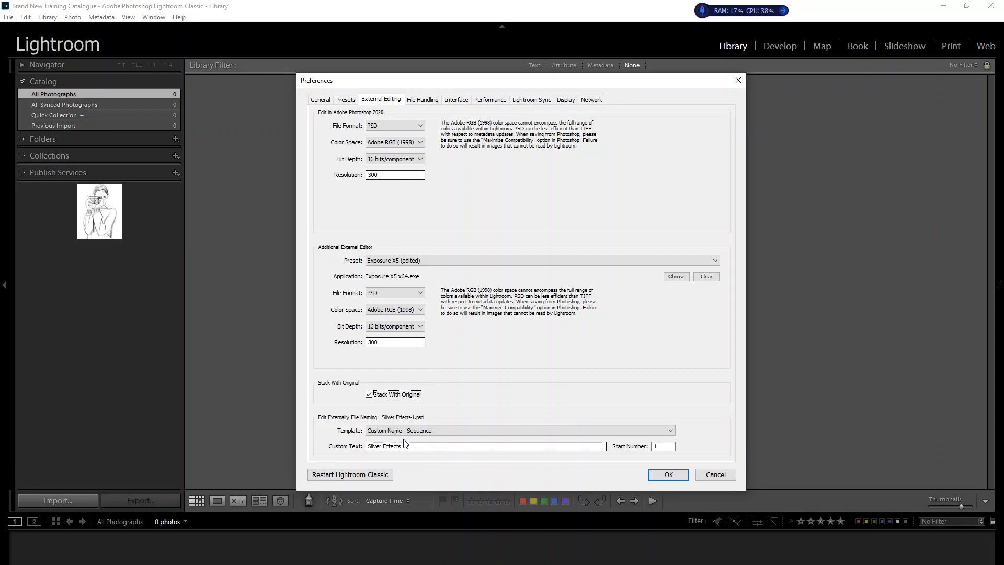
Step: Choose the Custom Name - Sequence template for externally edited files and the Silver Efex Pro 2 preset for the additional editor
left_click(671, 432)
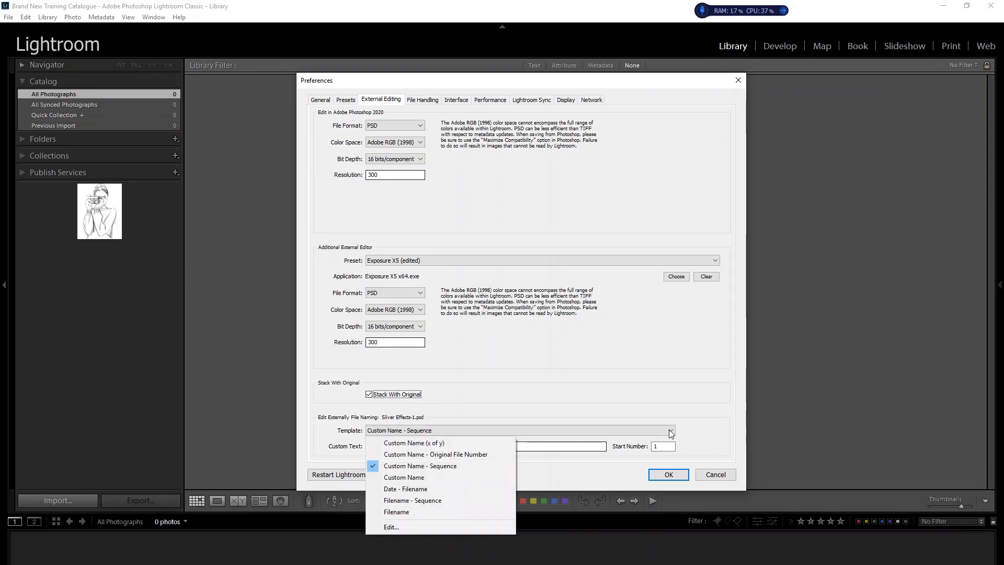
left_click(418, 465)
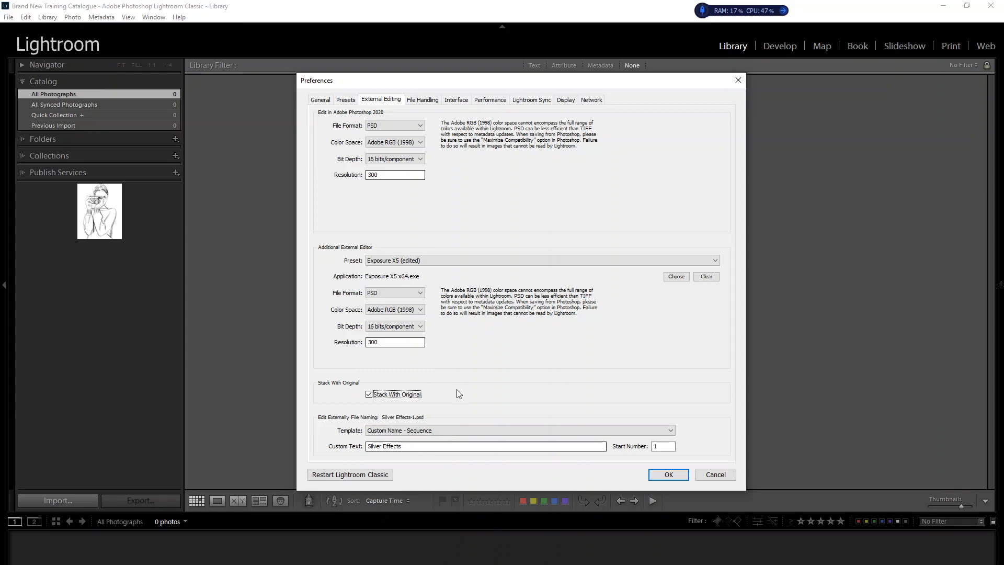
left_click(428, 257)
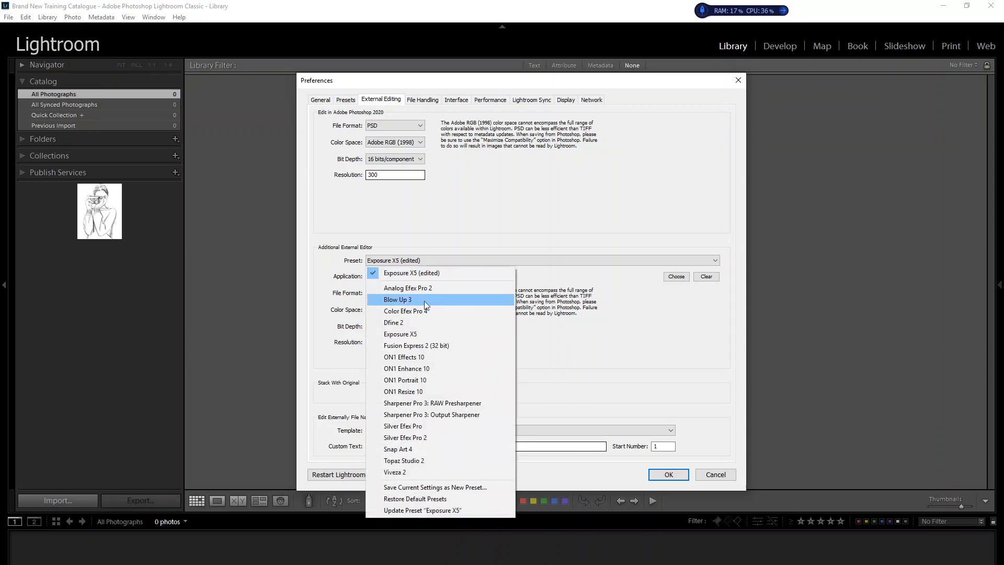
left_click(431, 438)
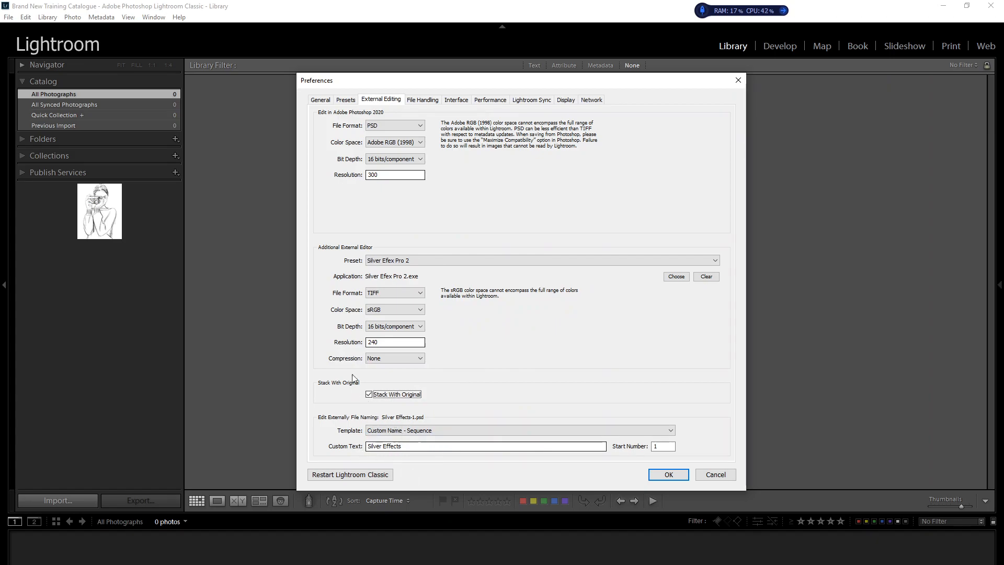
Step: In the File Handling preferences, choose dng as the file extension for import DNG creation
left_click(421, 101)
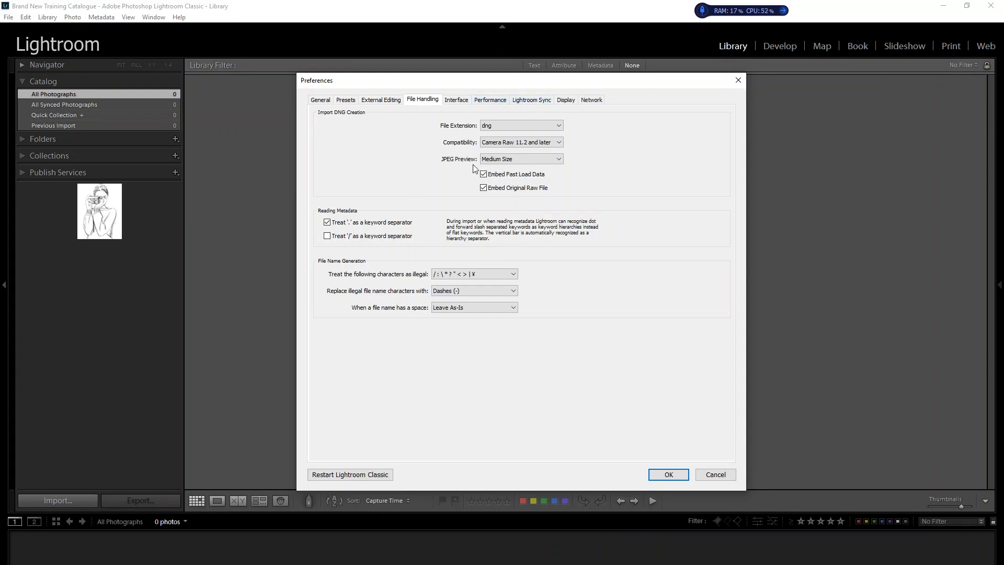
left_click(558, 127)
left_click(525, 138)
Step: In the Interface preferences, try the Small Flourish panel end mark and set it back to Camera scetch copy.png
left_click(456, 103)
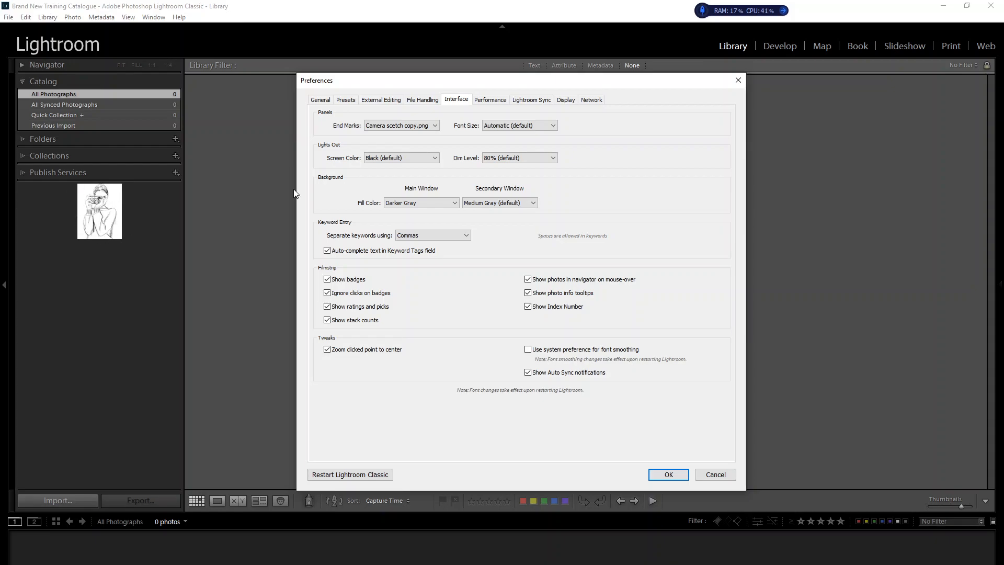
left_click(408, 126)
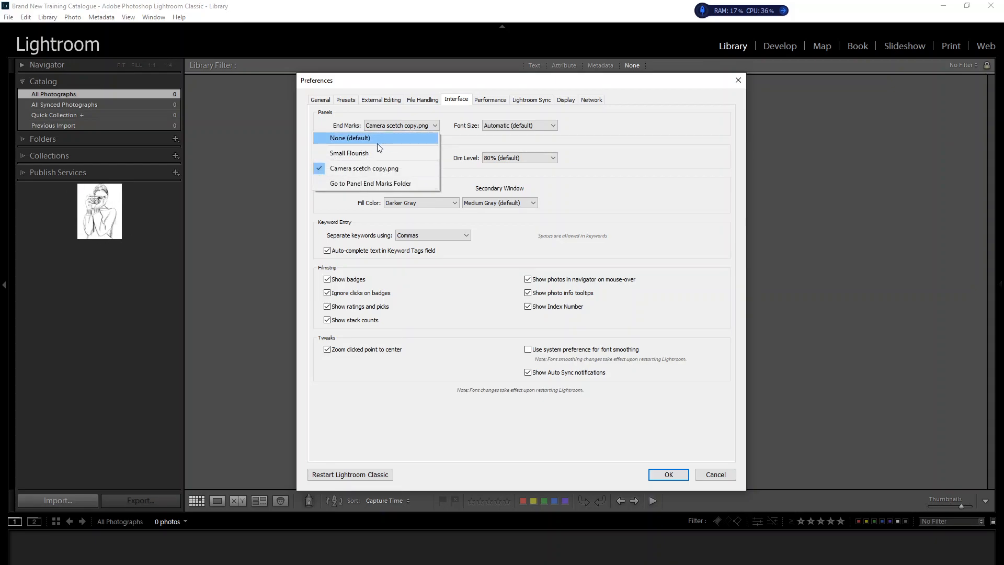
left_click(350, 153)
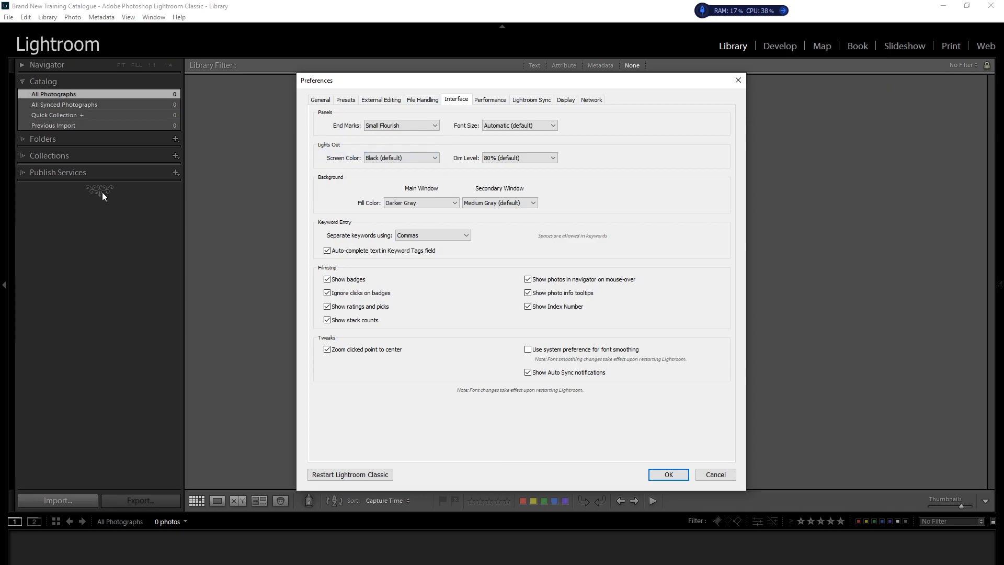
left_click(432, 127)
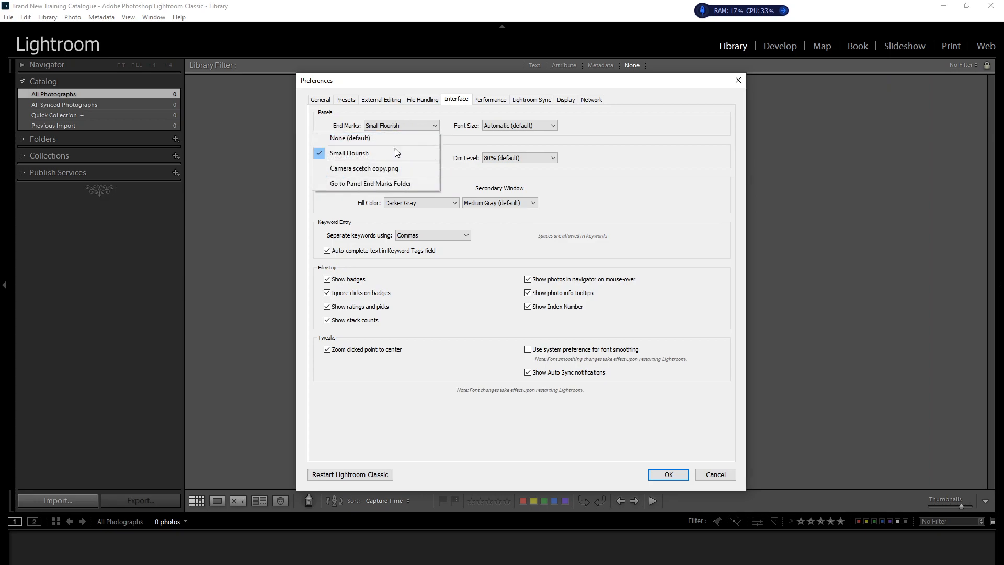
left_click(372, 168)
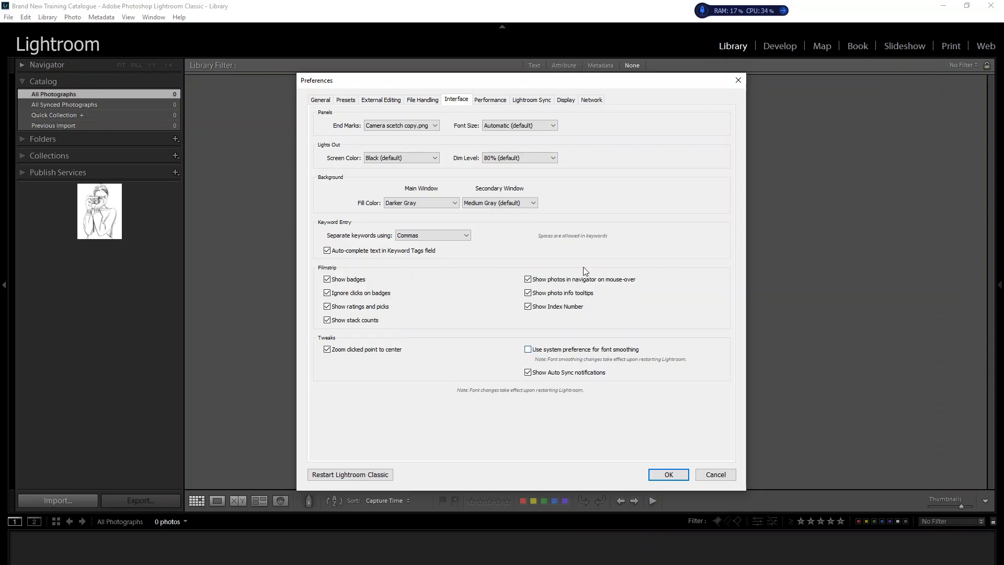
Step: Review the Performance, Lightroom Sync, Display and Network preferences, and return to the General preferences
left_click(491, 103)
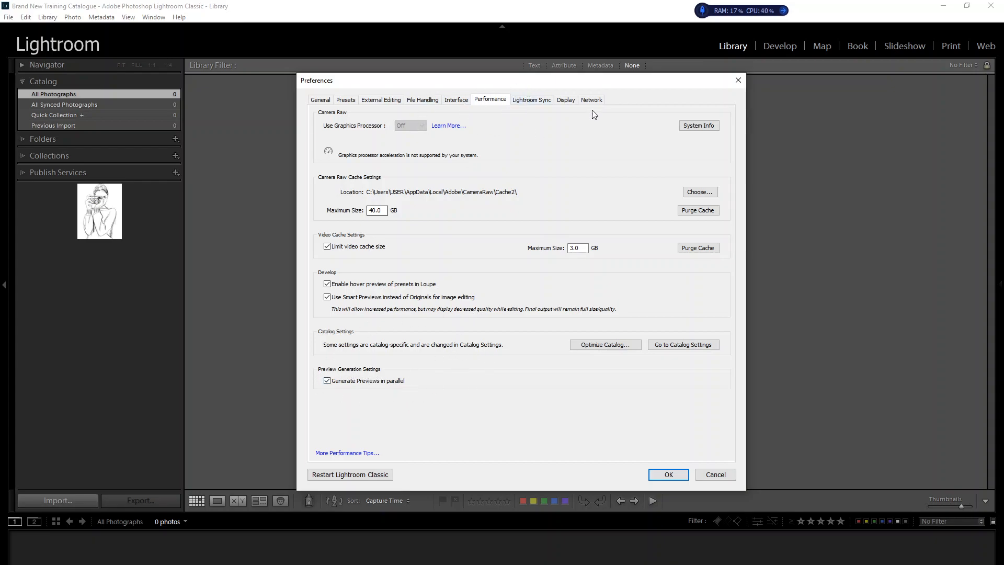
left_click(536, 100)
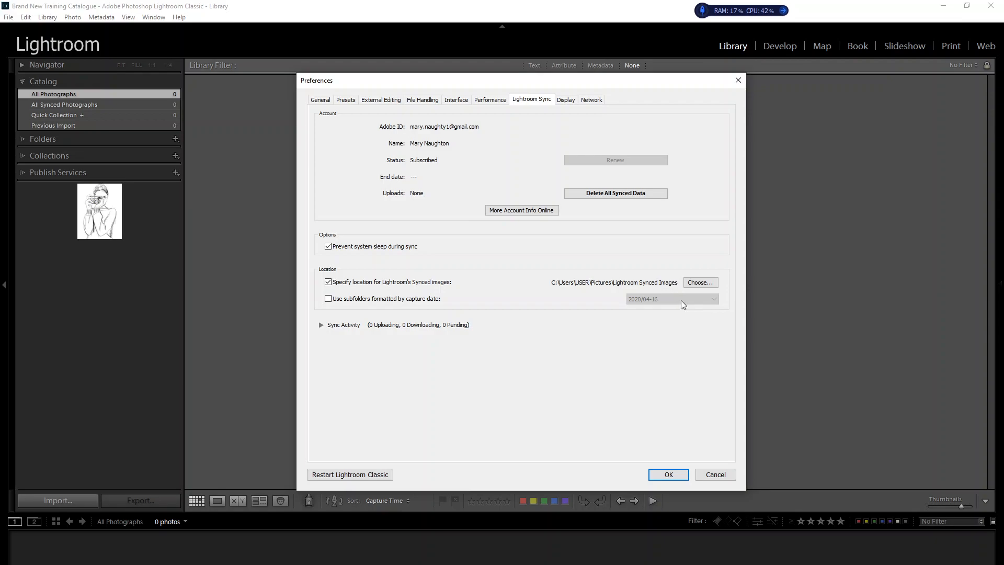
left_click(566, 100)
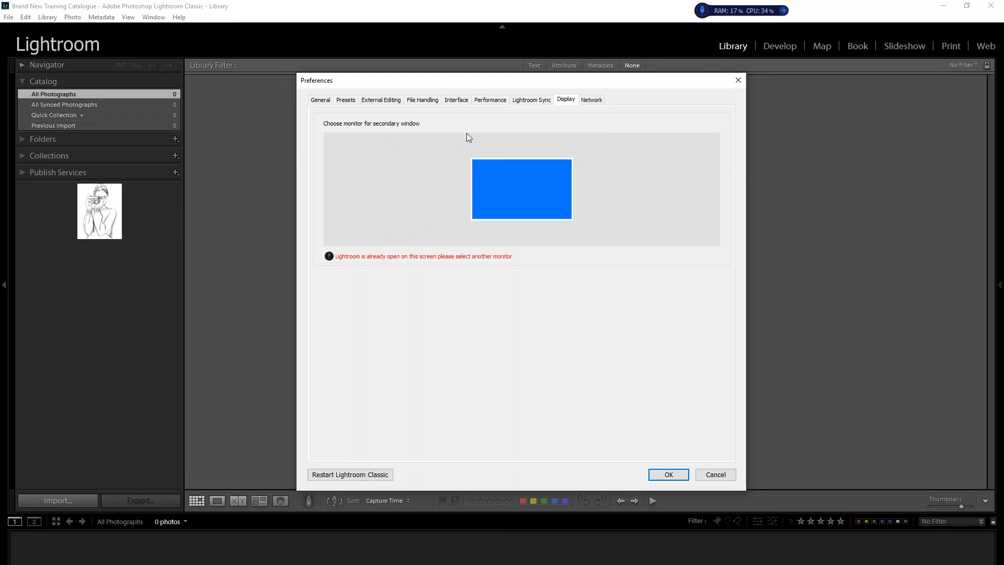
left_click(591, 102)
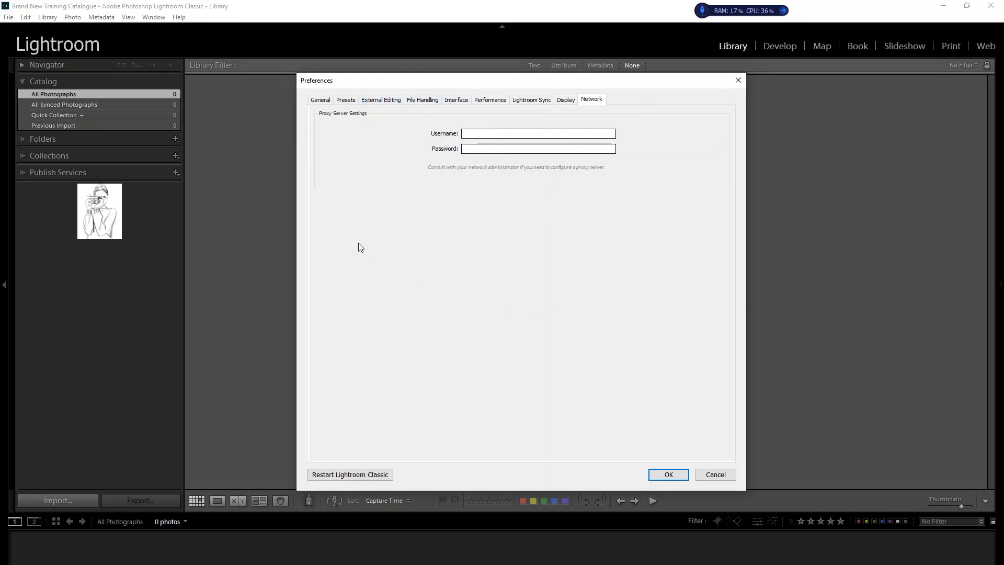
left_click(322, 101)
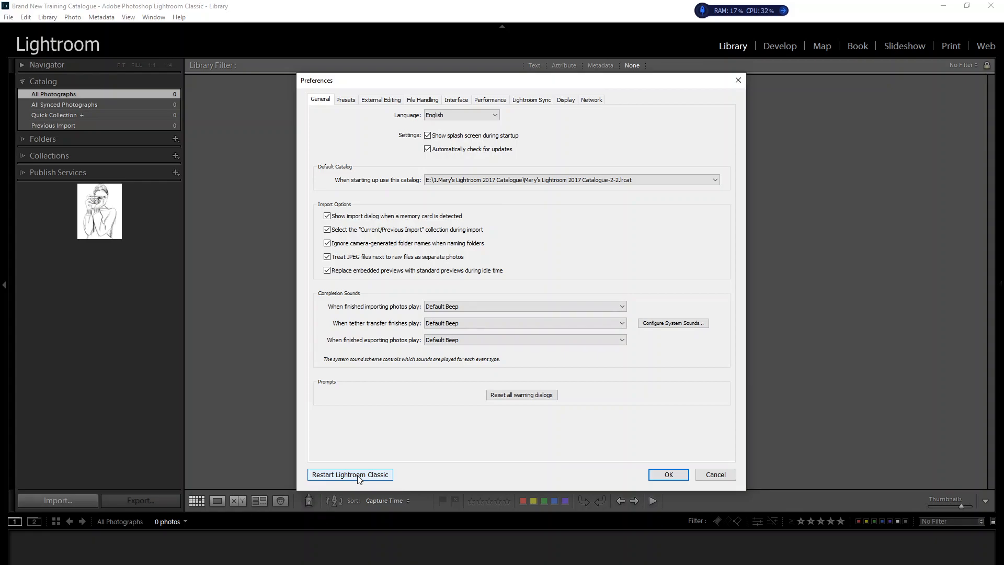
Step: Accept the preferences and quit Lightroom Classic so that it can be restarted
left_click(675, 476)
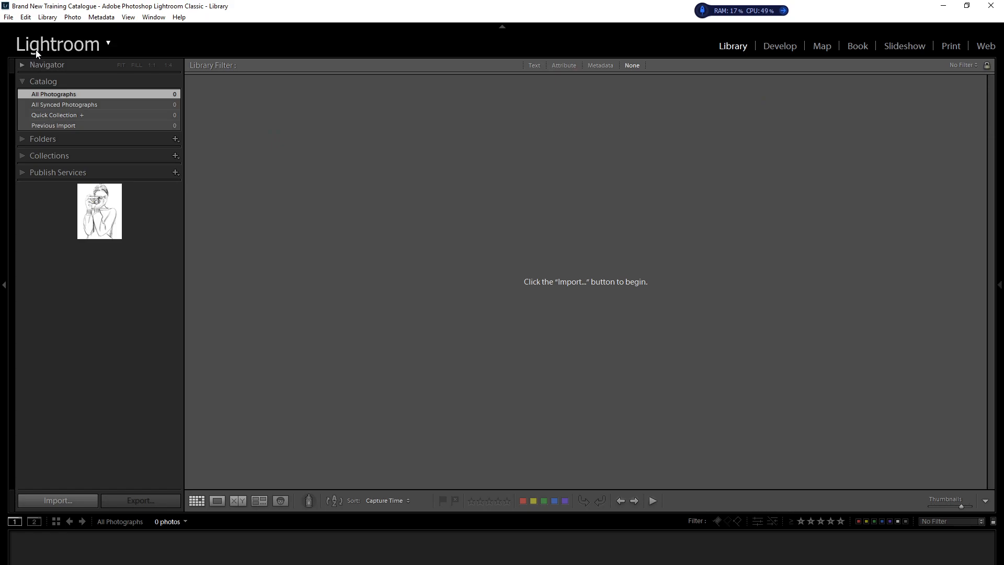
left_click(10, 18)
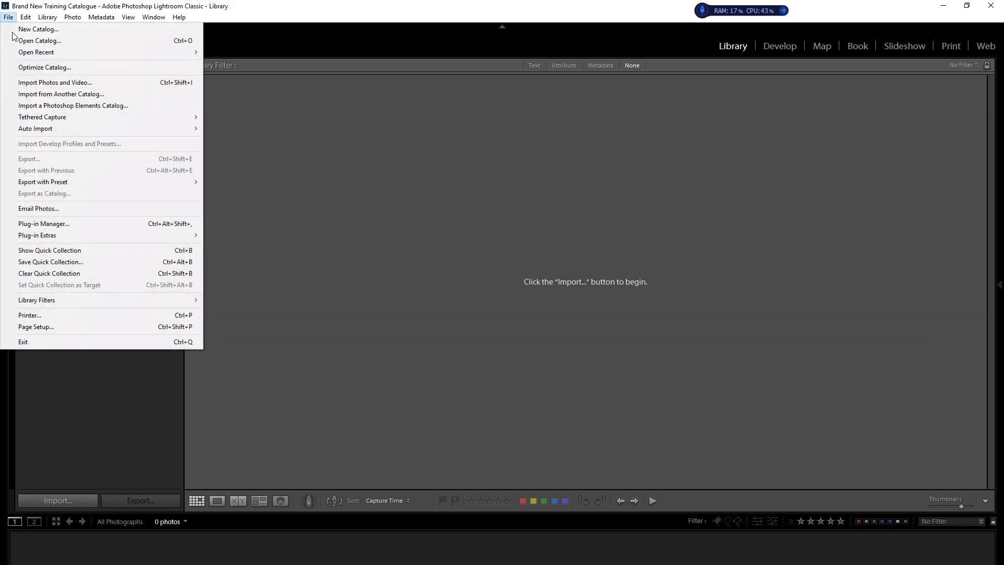
left_click(76, 342)
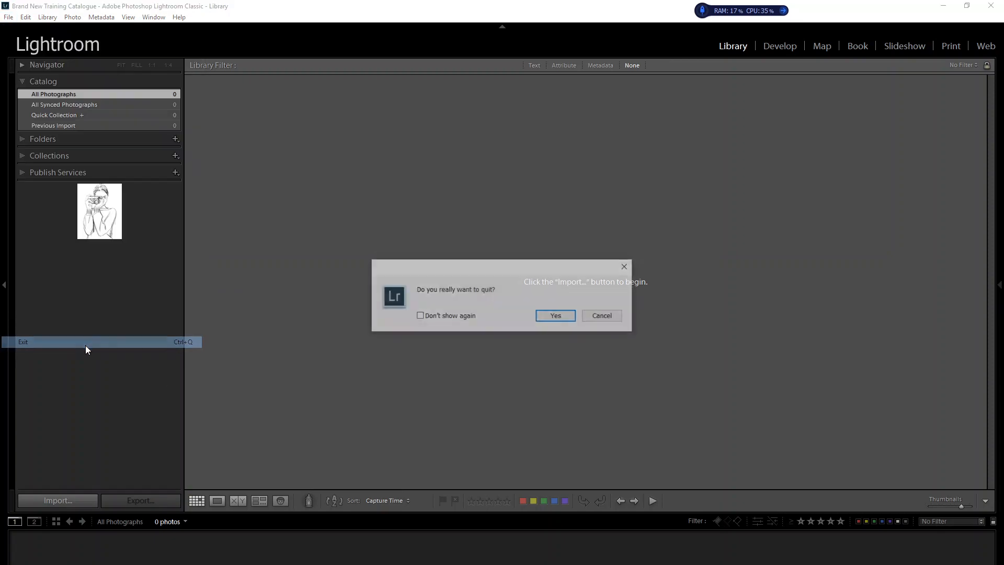
left_click(564, 316)
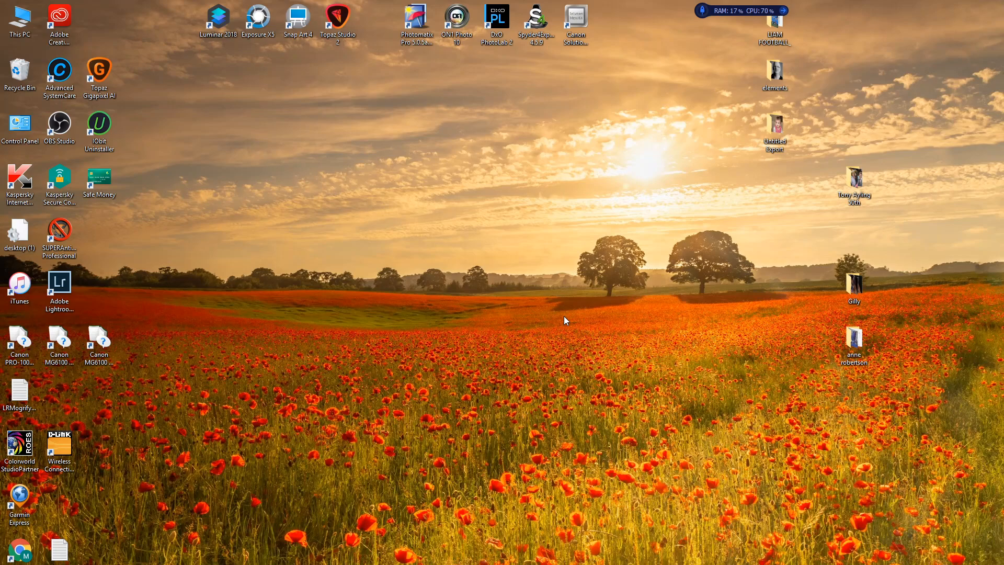